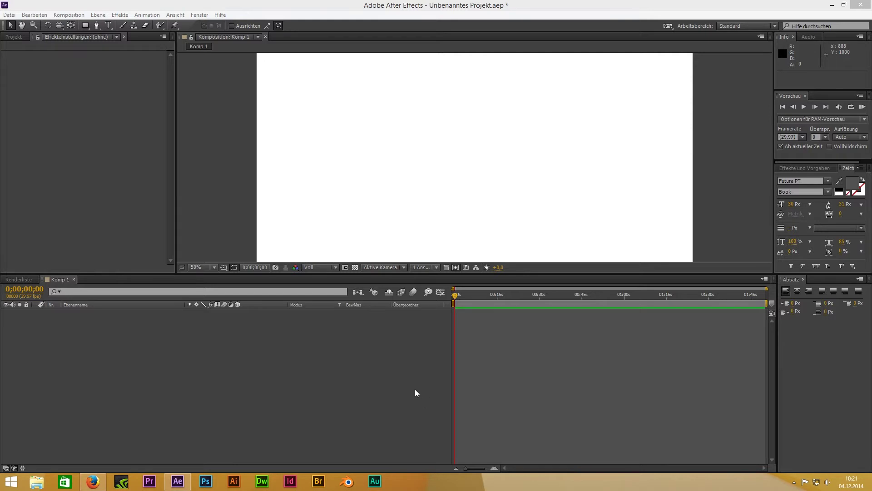
Add a new black solid layer to Komp 1 from the timeline's Neu > Farbfläche menu.
{"action": "right_click", "coordinate": [337, 345]}
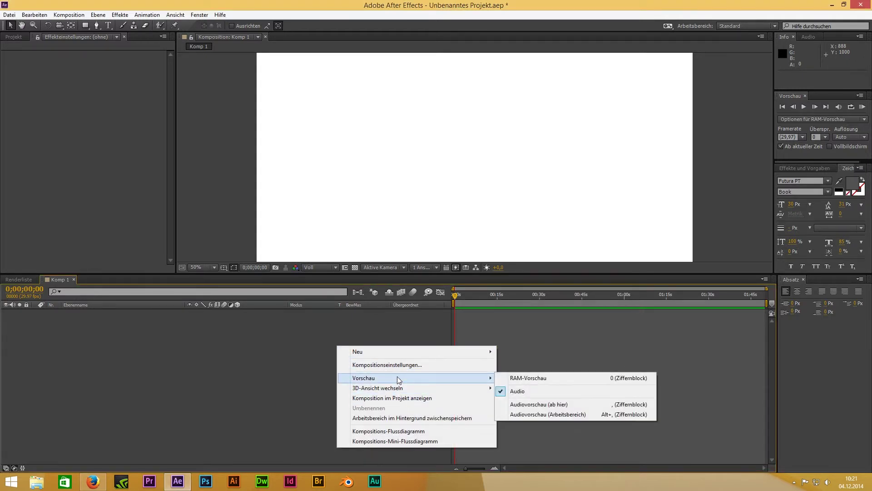
{"action": "mouse_move", "coordinate": [381, 352]}
{"action": "left_click", "coordinate": [555, 375]}
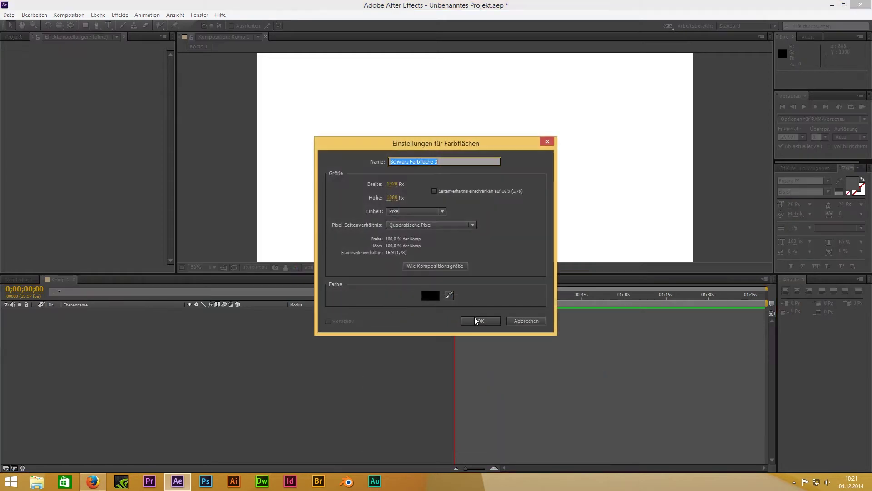
{"action": "left_click", "coordinate": [474, 318]}
Apply the Video Copilot Element effect to the solid.
{"action": "left_click", "coordinate": [120, 15]}
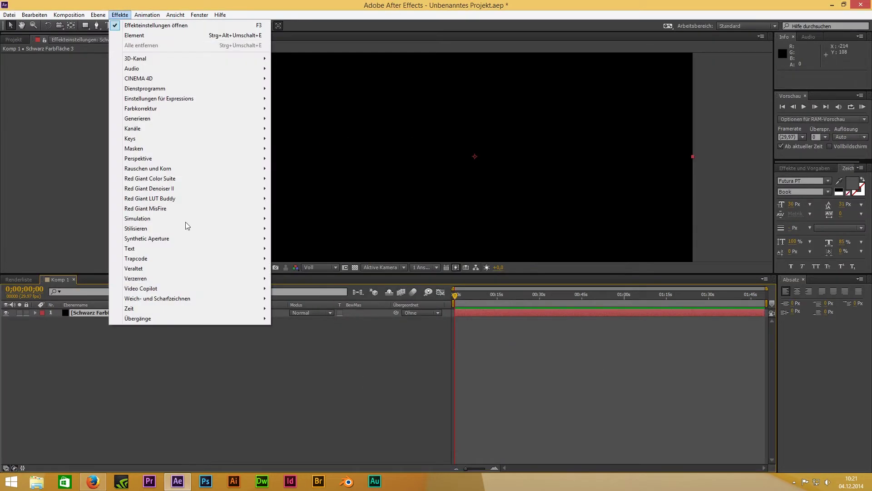
{"action": "mouse_move", "coordinate": [164, 289]}
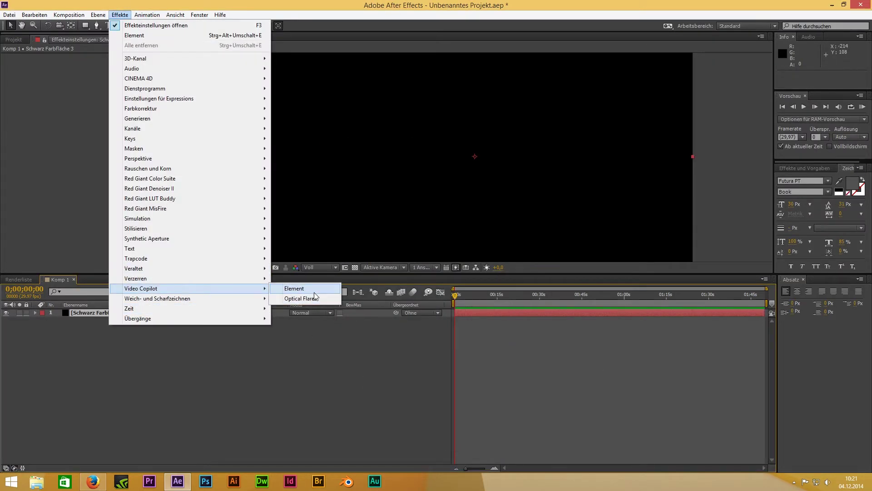
{"action": "left_click", "coordinate": [294, 288]}
Open Element's Scene Setup and browse the Motion_Design > Broken_Glass models.
{"action": "left_click", "coordinate": [59, 76]}
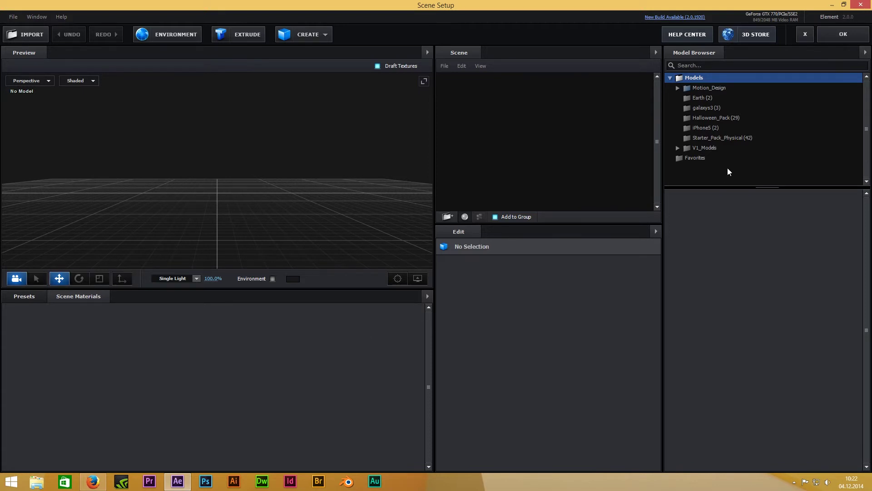
{"action": "left_click", "coordinate": [677, 88]}
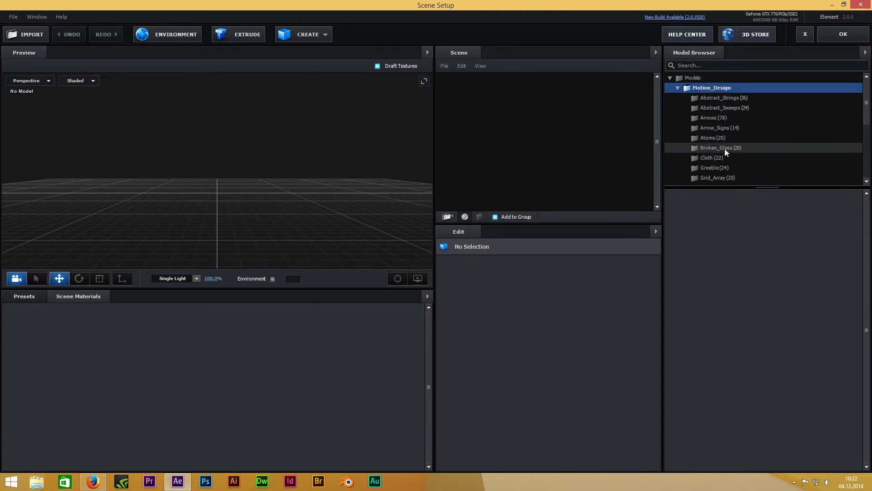
{"action": "left_click", "coordinate": [724, 147]}
{"action": "left_click", "coordinate": [771, 221]}
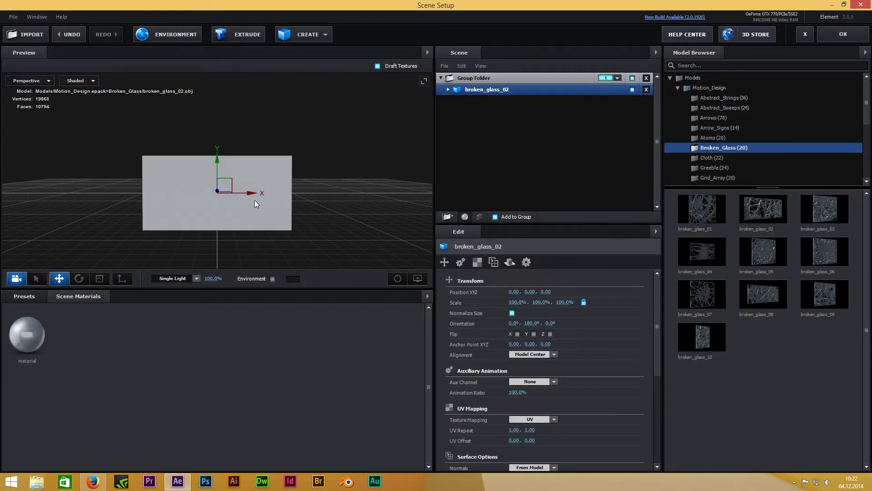
{"action": "left_click", "coordinate": [99, 279]}
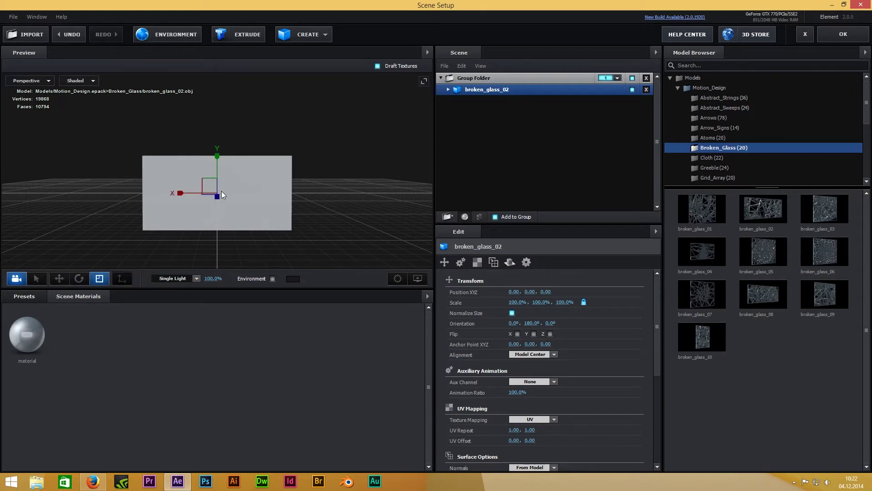
{"action": "left_click_drag", "start_coordinate": [183, 192], "coordinate": [84, 192]}
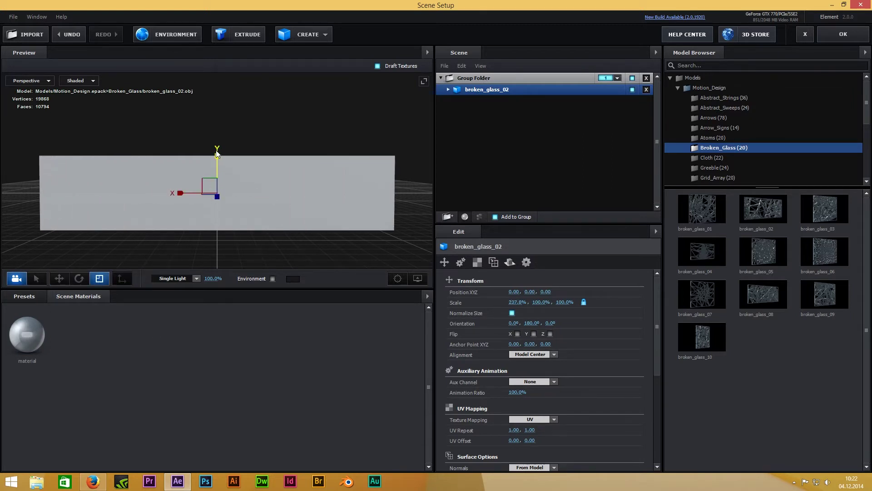
{"action": "mouse_move", "coordinate": [217, 156]}
{"action": "left_mouse_down"}
{"action": "mouse_move", "coordinate": [223, 109]}
{"action": "mouse_move", "coordinate": [222, 156]}
{"action": "left_mouse_up"}
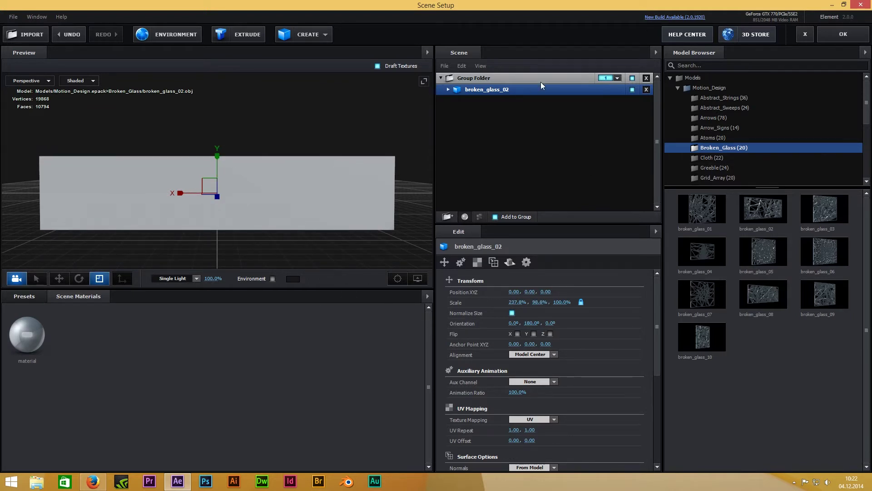
{"action": "left_click", "coordinate": [647, 79]}
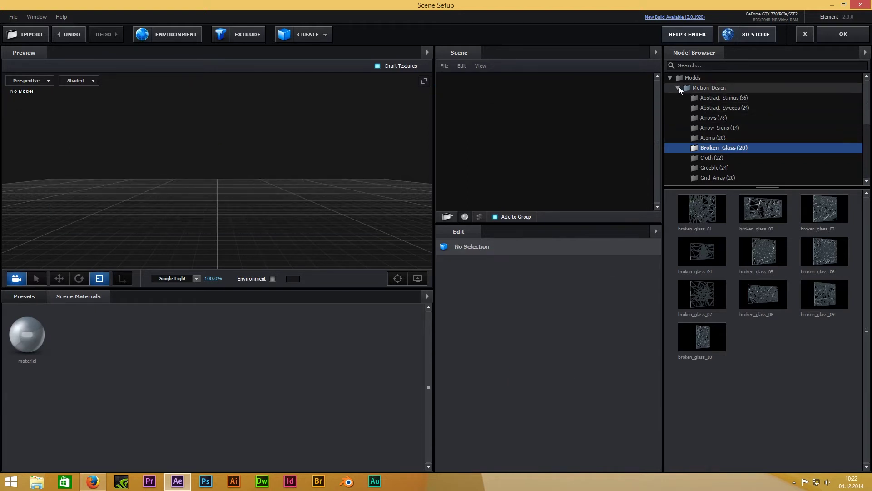
Collapse Motion_Design, show the Halloween_Pack models and add the jack_evil pumpkin.
{"action": "left_click", "coordinate": [678, 87]}
{"action": "scroll", "coordinate": [766, 162], "scroll_direction": "down", "scroll_amount": 5}
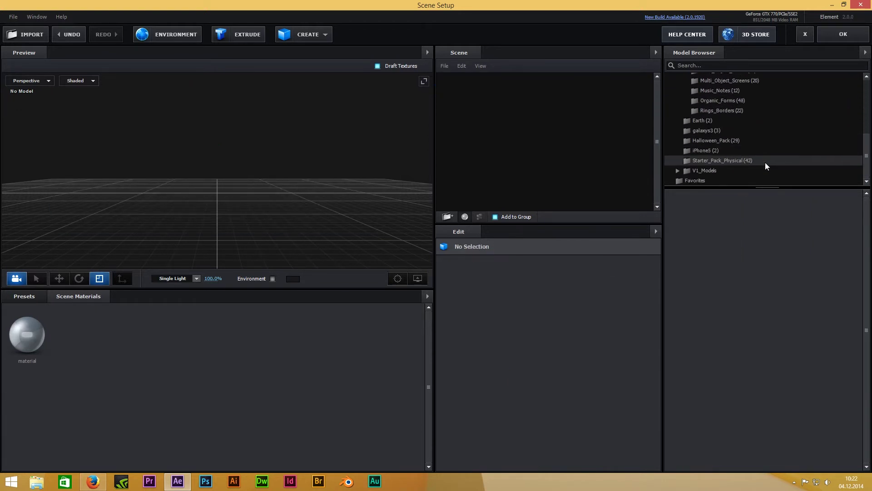
{"action": "left_click", "coordinate": [729, 141]}
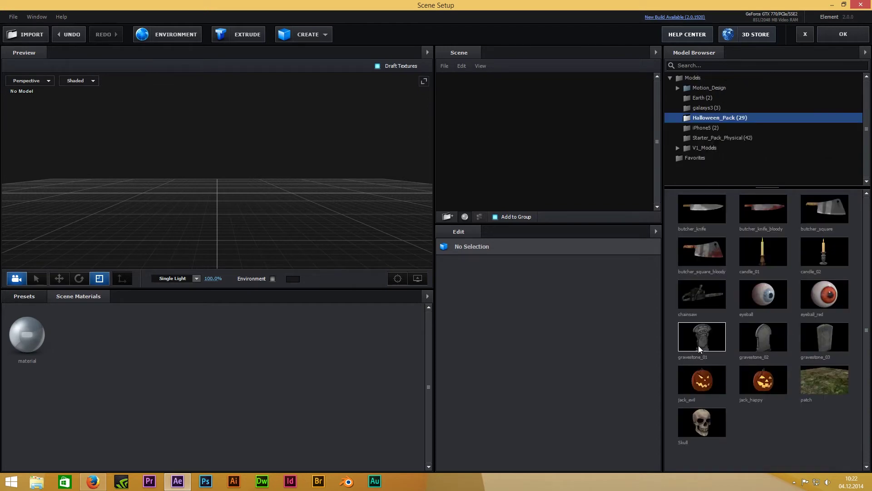
{"action": "left_click", "coordinate": [708, 378]}
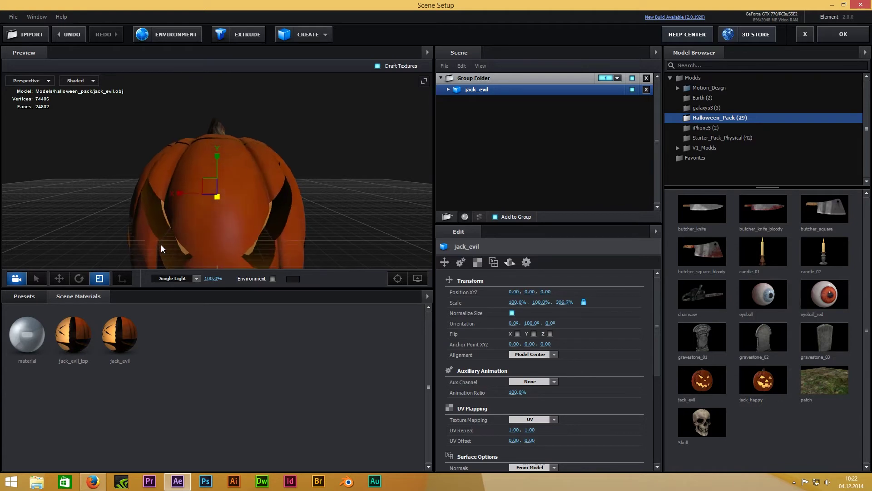
Scale the pumpkin with the gizmo, then delete its group folder to empty the scene.
{"action": "left_click_drag", "start_coordinate": [218, 196], "coordinate": [214, 167]}
{"action": "mouse_move", "coordinate": [217, 197]}
{"action": "left_mouse_down"}
{"action": "mouse_move", "coordinate": [91, 190]}
{"action": "mouse_move", "coordinate": [114, 216]}
{"action": "left_mouse_up"}
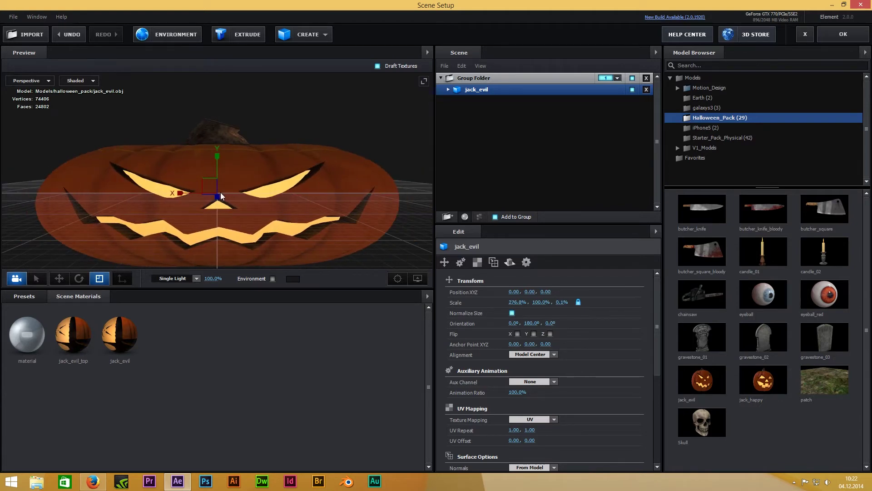
{"action": "left_click", "coordinate": [512, 79]}
{"action": "key", "text": "Delete"}
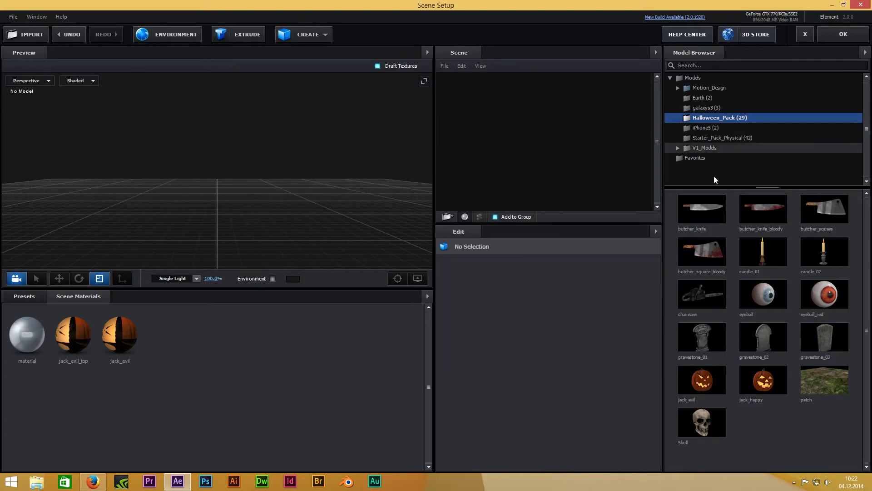
Add the box primitive from V1_Models > Primitives to the scene.
{"action": "double_click", "coordinate": [715, 148]}
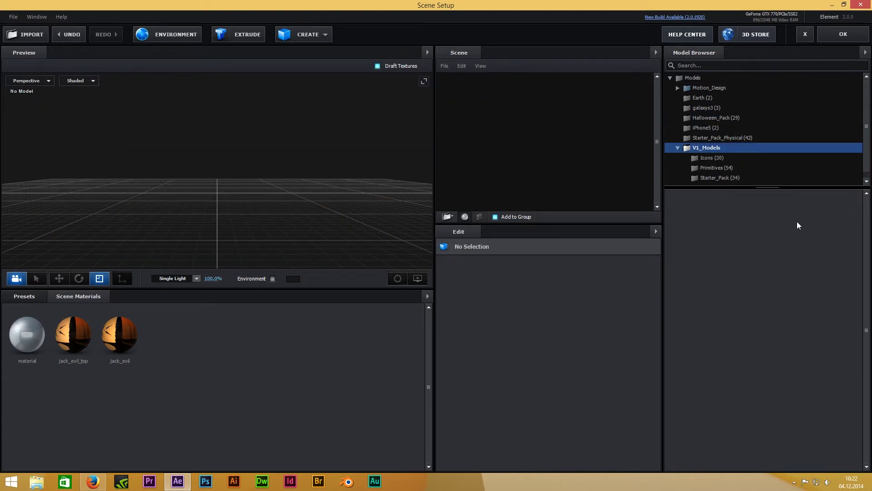
{"action": "left_click", "coordinate": [726, 167]}
{"action": "scroll", "coordinate": [781, 314], "scroll_direction": "down", "scroll_amount": 3}
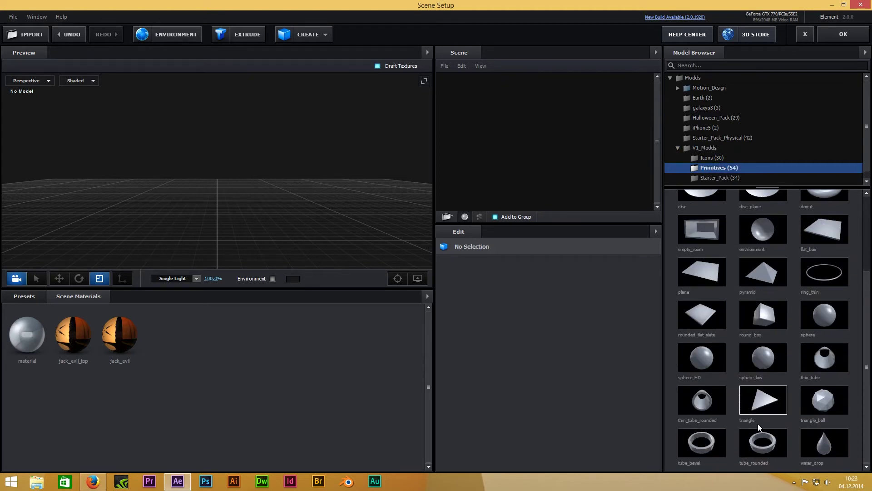
{"action": "scroll", "coordinate": [769, 371], "scroll_direction": "up", "scroll_amount": 3}
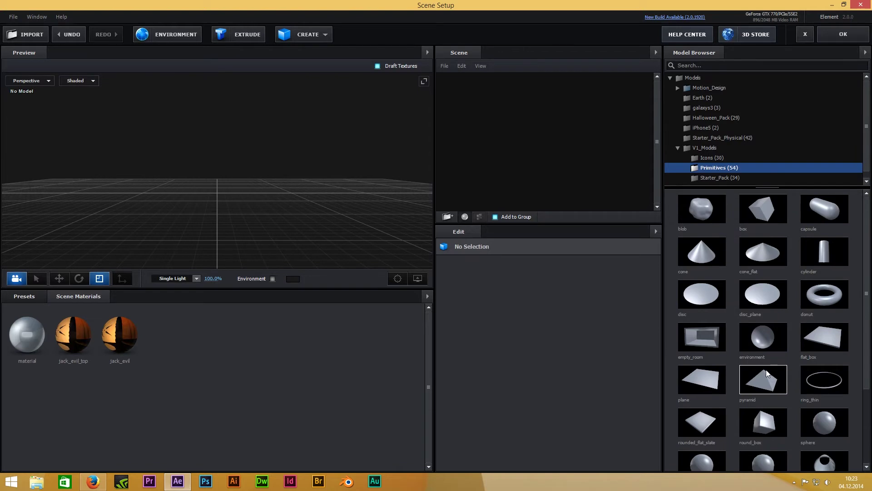
{"action": "left_click", "coordinate": [763, 206]}
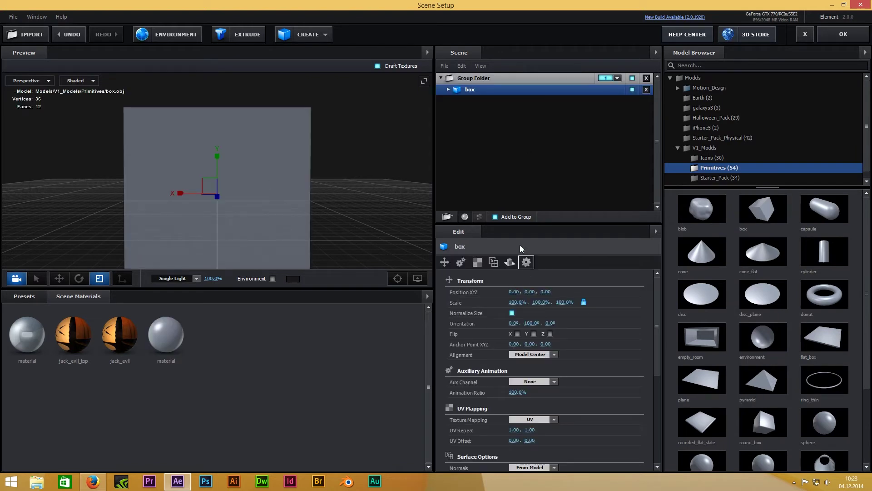
Stretch the box to 340.4% along X and inspect it in perspective.
{"action": "left_click_drag", "start_coordinate": [182, 193], "coordinate": [20, 192]}
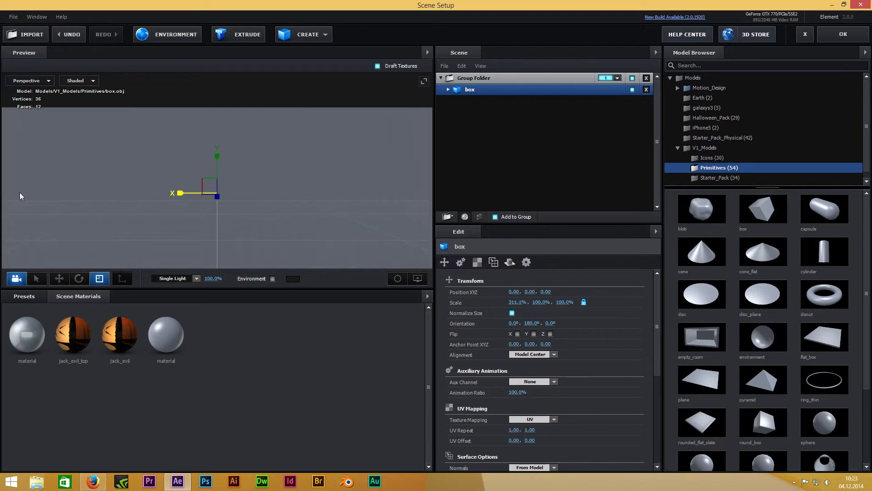
{"action": "left_click_drag", "start_coordinate": [286, 137], "coordinate": [228, 197]}
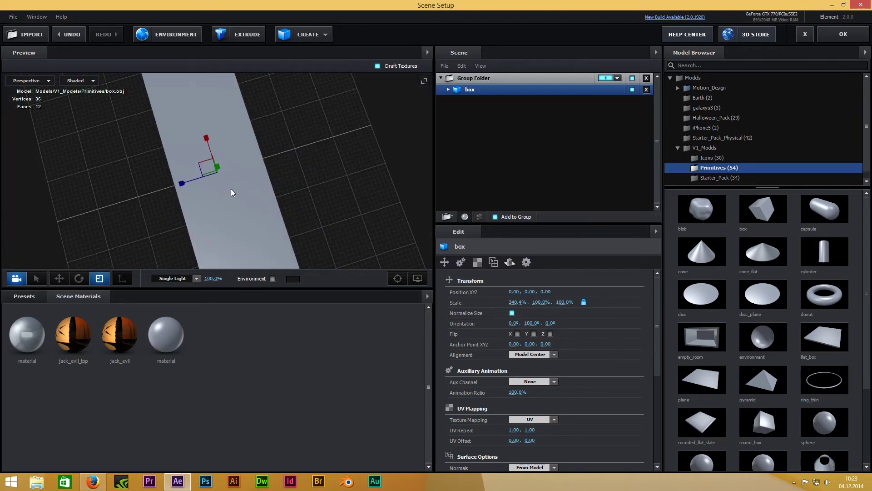
{"action": "scroll", "coordinate": [230, 188], "scroll_direction": "down", "scroll_amount": 5}
{"action": "mouse_move", "coordinate": [302, 173]}
{"action": "left_mouse_down"}
{"action": "mouse_move", "coordinate": [228, 195]}
{"action": "mouse_move", "coordinate": [291, 140]}
{"action": "mouse_move", "coordinate": [379, 224]}
{"action": "left_mouse_up"}
{"action": "scroll", "coordinate": [227, 194], "scroll_direction": "up", "scroll_amount": 4}
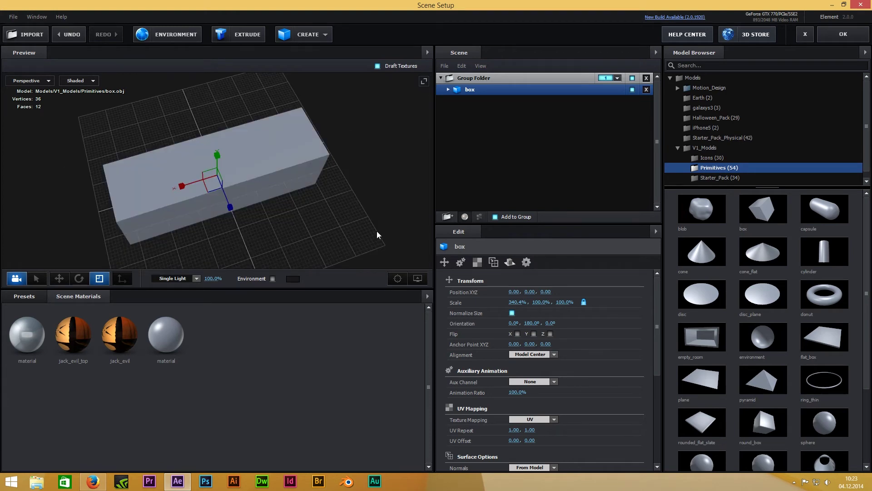
Confirm the scene setup and reveal Group 1 > Particle Look > Particle Size XYZ.
{"action": "left_click", "coordinate": [843, 35]}
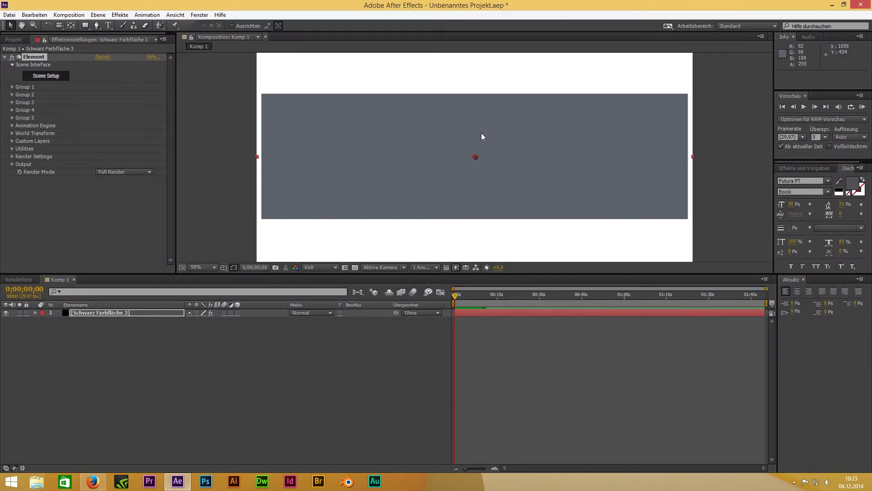
{"action": "left_click", "coordinate": [11, 87]}
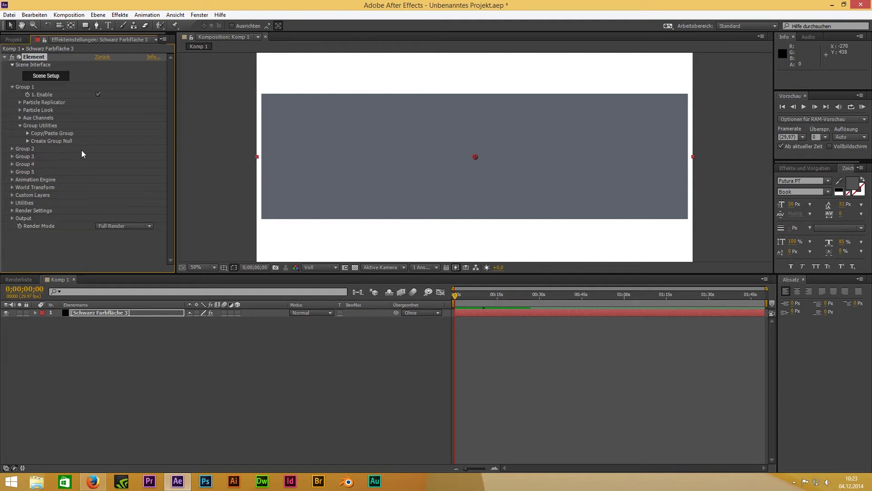
{"action": "left_click", "coordinate": [20, 110]}
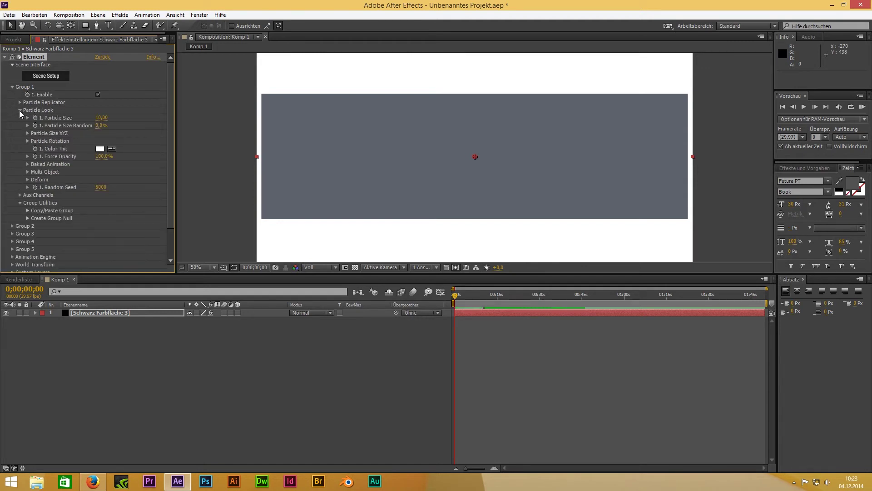
{"action": "left_click", "coordinate": [27, 133]}
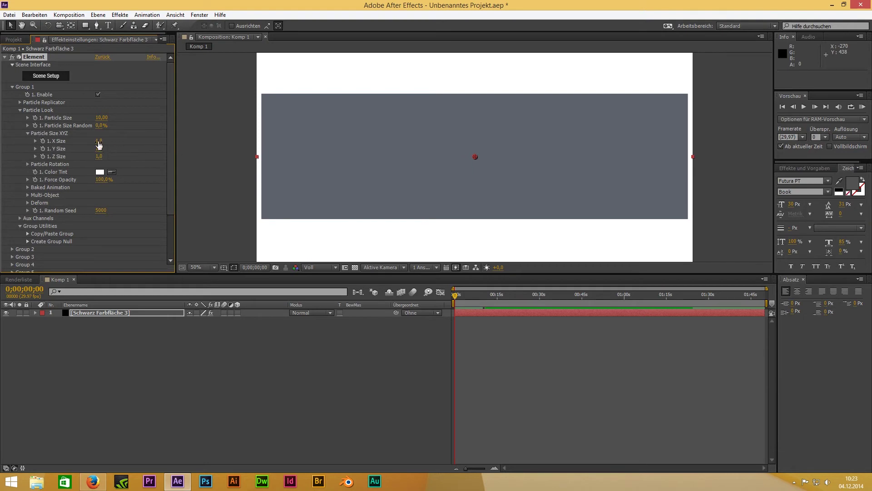
Add a default 50 mm camera, Kamera 1, and orbit it to view the box in 3D.
{"action": "right_click", "coordinate": [390, 429]}
{"action": "mouse_move", "coordinate": [390, 307]}
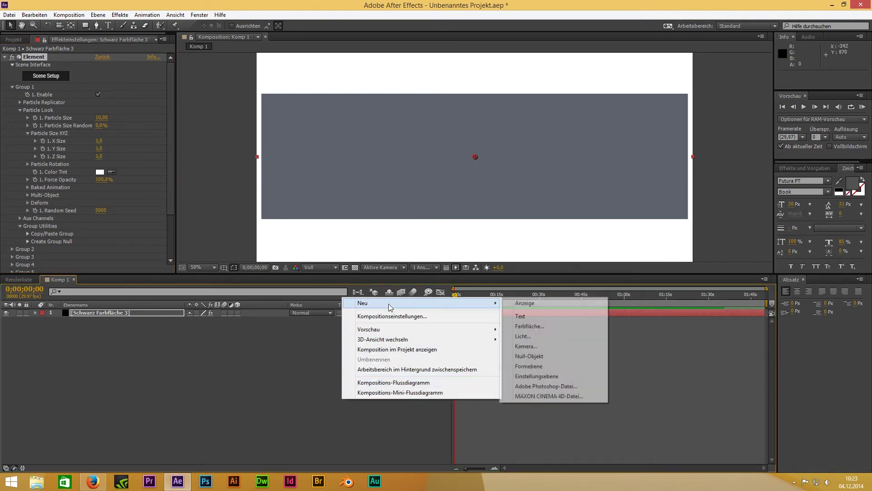
{"action": "left_click", "coordinate": [526, 346]}
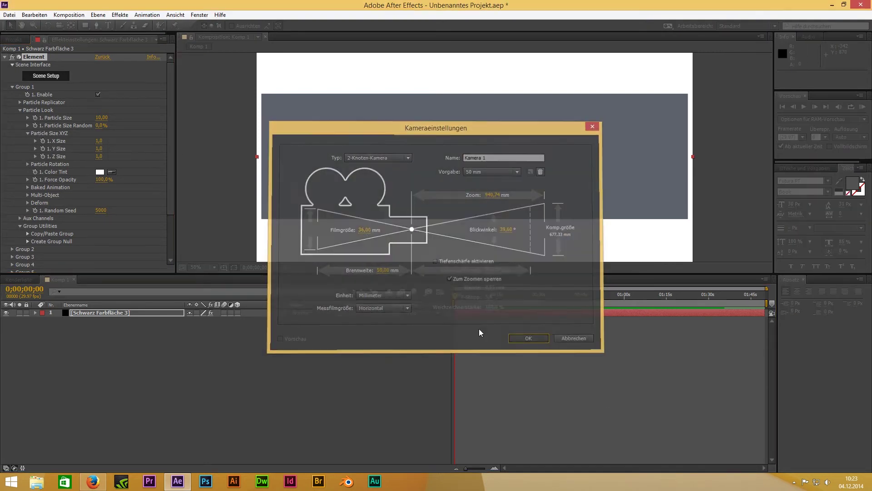
{"action": "key", "text": "Return"}
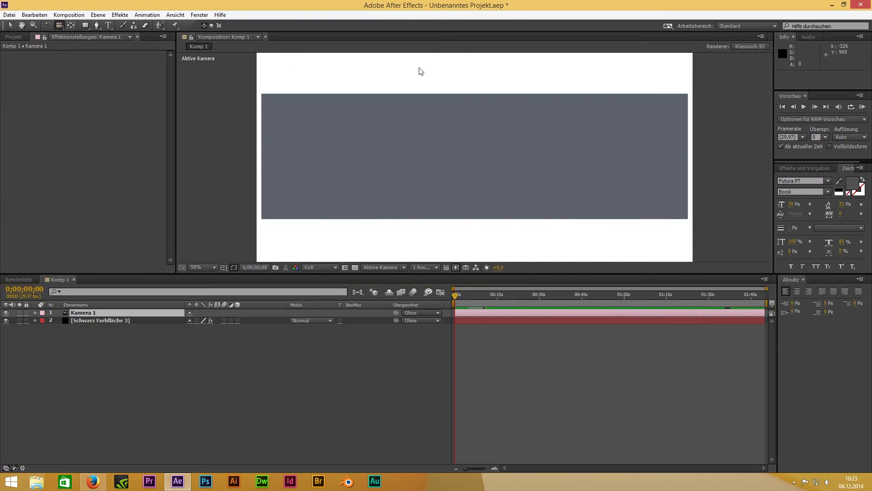
{"action": "left_click_drag", "start_coordinate": [419, 70], "coordinate": [455, 139]}
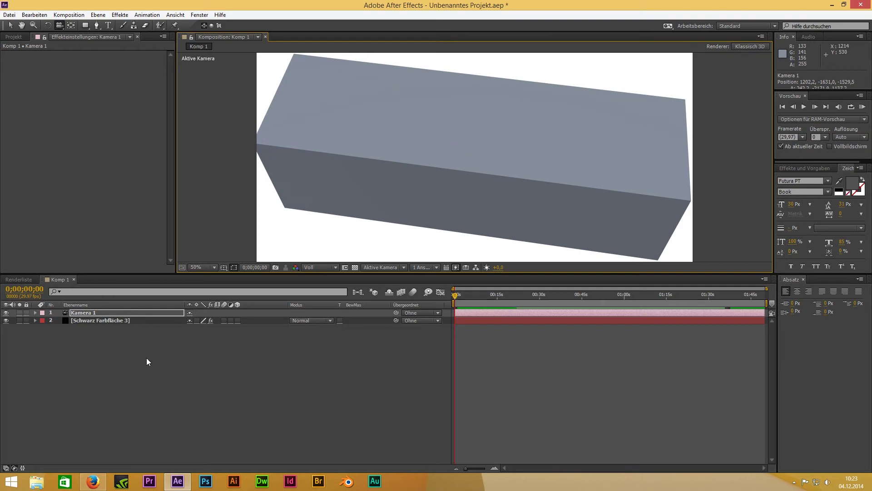
{"action": "left_click", "coordinate": [100, 319]}
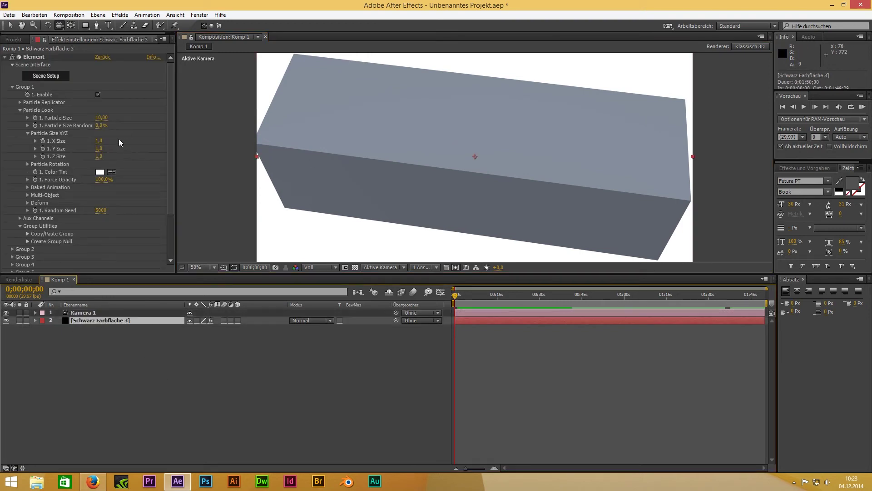
Set the Element's Particle Size to X 0,5, Y 1,7 and Z 1,7.
{"action": "mouse_move", "coordinate": [101, 142]}
{"action": "left_mouse_down"}
{"action": "mouse_move", "coordinate": [82, 150]}
{"action": "mouse_move", "coordinate": [115, 159]}
{"action": "left_mouse_up"}
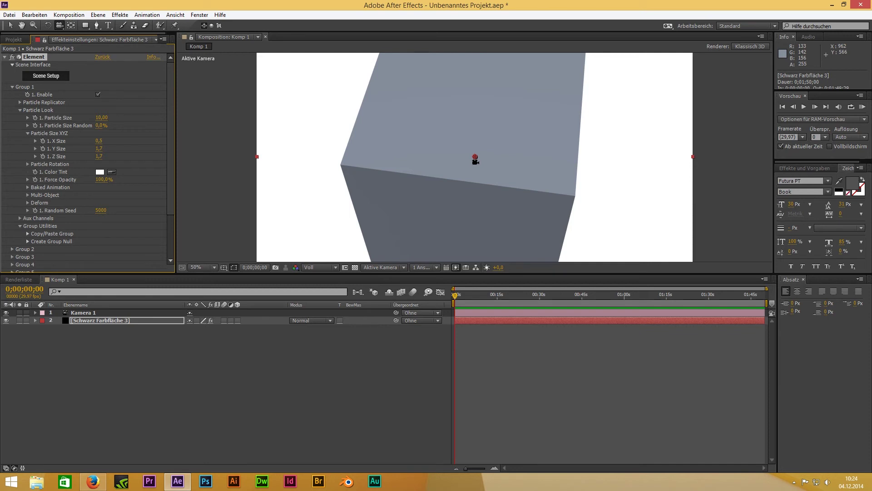
{"action": "scroll", "coordinate": [475, 160], "scroll_direction": "down", "scroll_amount": 2}
{"action": "scroll", "coordinate": [475, 160], "scroll_direction": "up", "scroll_amount": 4}
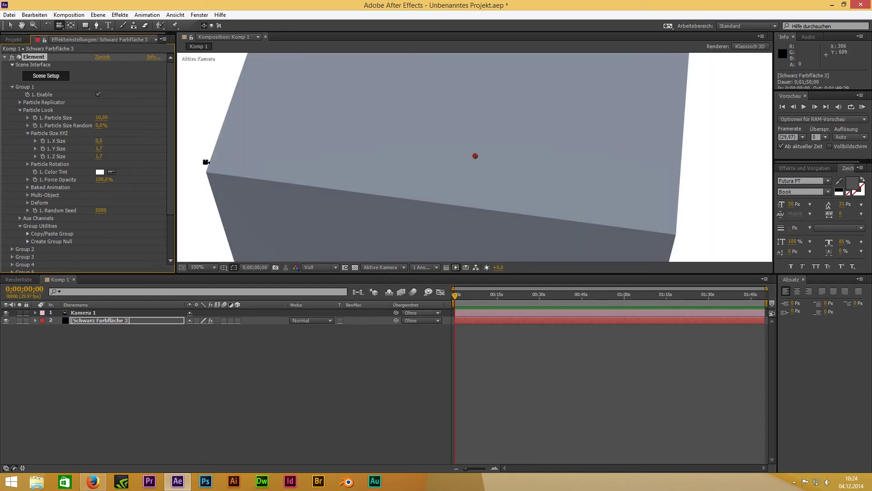
{"action": "scroll", "coordinate": [205, 161], "scroll_direction": "down", "scroll_amount": 4}
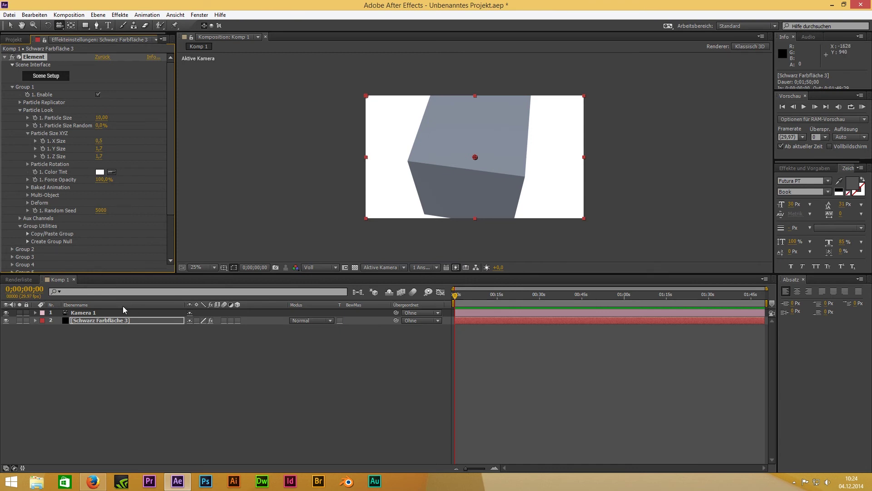
Set Kamera 1's Zoom to 1500 pixels in its camera options.
{"action": "left_click", "coordinate": [36, 313]}
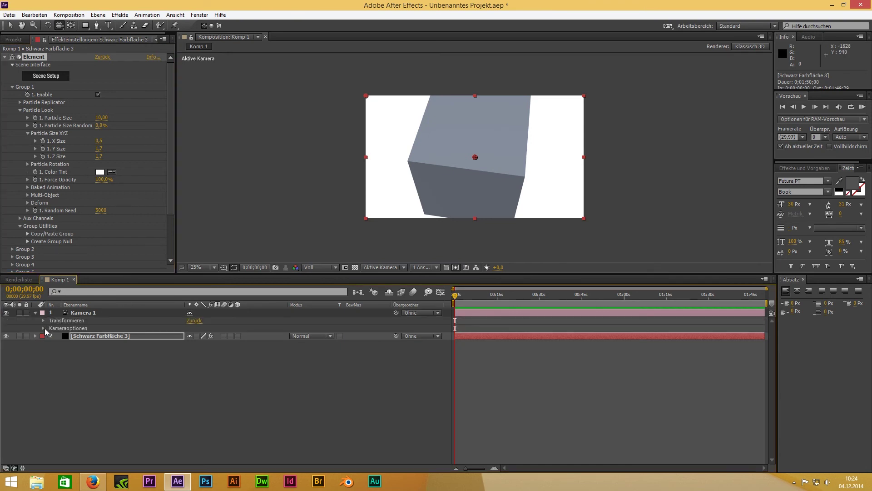
{"action": "left_click", "coordinate": [43, 328]}
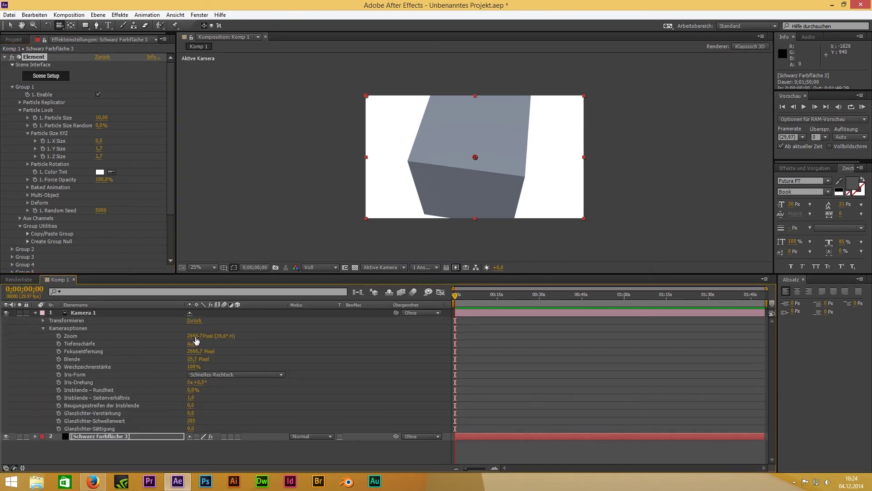
{"action": "left_click", "coordinate": [195, 336]}
{"action": "type", "text": "15"}
{"action": "type", "text": "0"}
{"action": "key", "text": "Return"}
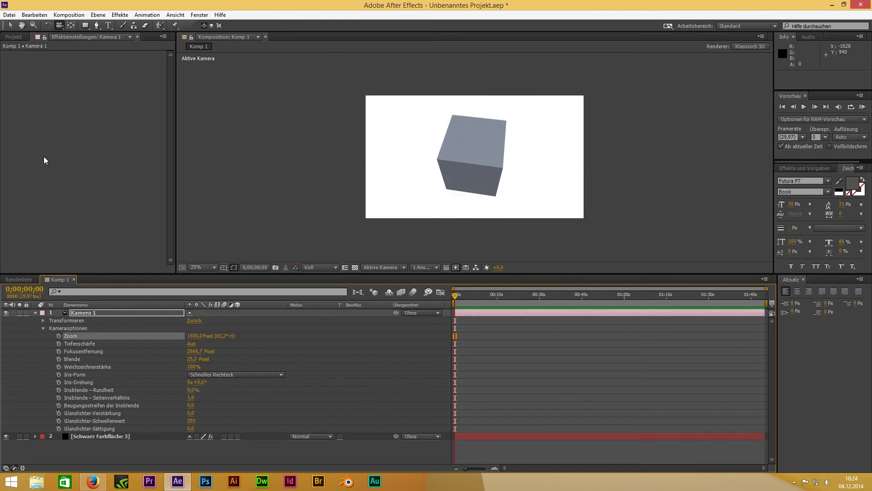
Raise the Y Size and set starting keyframes for X, Y, Z Size at 0.7/2.8/1.7.
{"action": "left_click", "coordinate": [107, 436]}
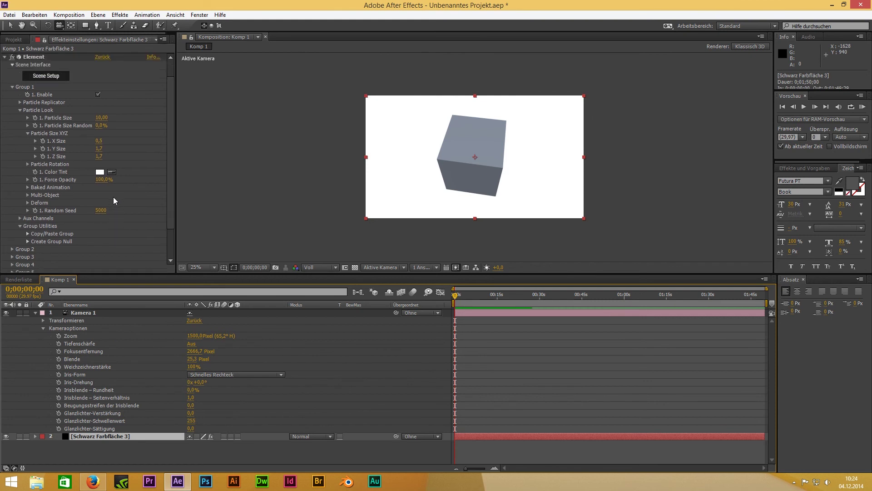
{"action": "mouse_move", "coordinate": [99, 148]}
{"action": "left_mouse_down"}
{"action": "mouse_move", "coordinate": [152, 143]}
{"action": "mouse_move", "coordinate": [113, 140]}
{"action": "left_mouse_up"}
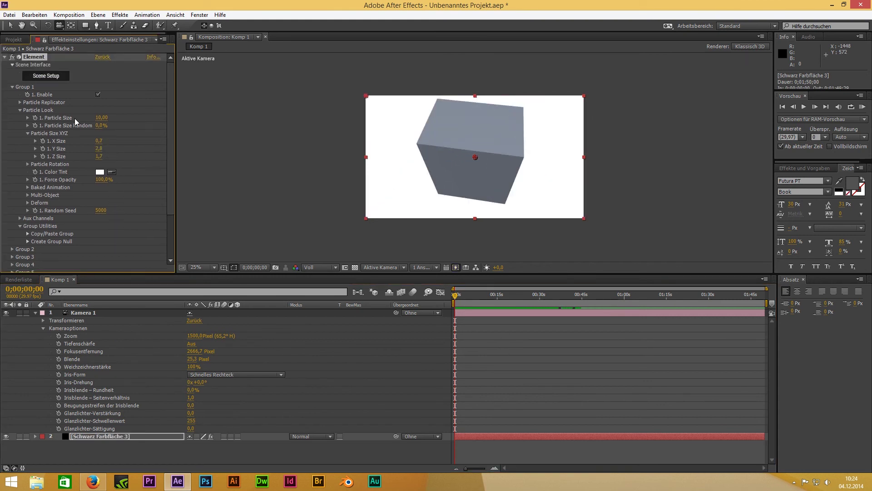
{"action": "left_click", "coordinate": [42, 141]}
{"action": "left_click", "coordinate": [42, 148]}
{"action": "left_click", "coordinate": [42, 156]}
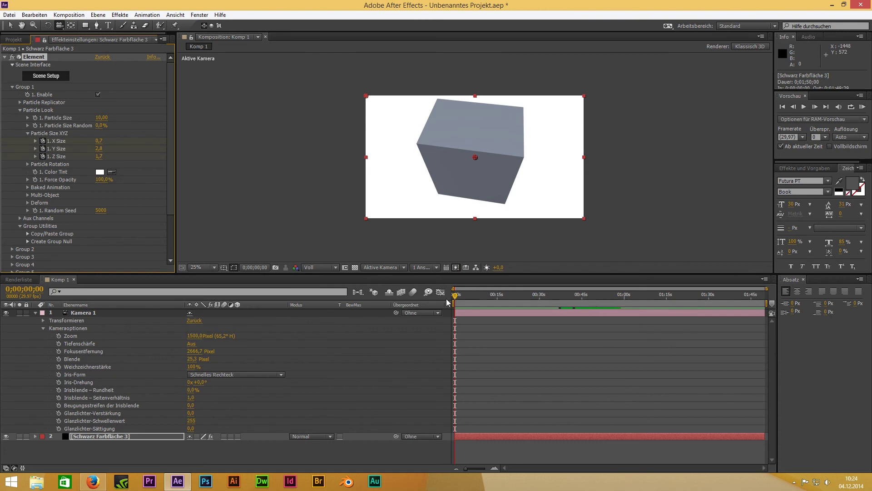
At 0;00;04;15 enlarge the sizes to 1.0/3.0/1.9, then preview from the start.
{"action": "left_click_drag", "start_coordinate": [455, 295], "coordinate": [468, 295]}
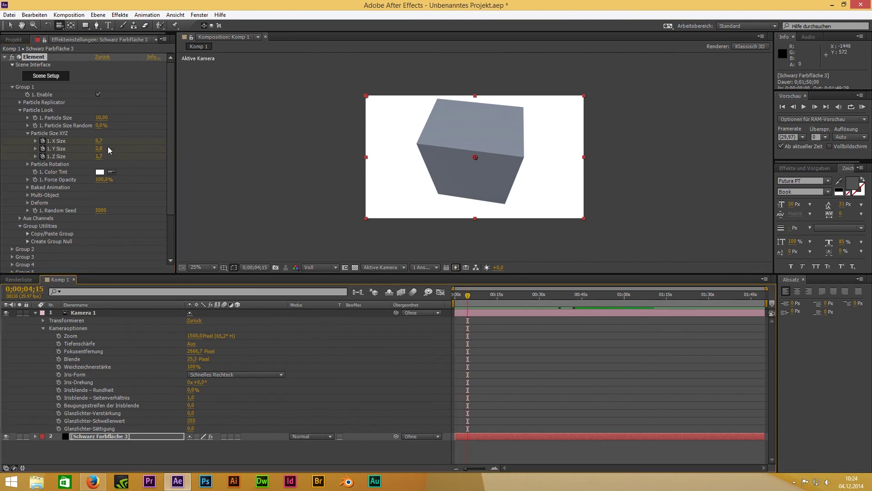
{"action": "mouse_move", "coordinate": [99, 141]}
{"action": "left_mouse_down"}
{"action": "mouse_move", "coordinate": [117, 140]}
{"action": "mouse_move", "coordinate": [107, 156]}
{"action": "left_mouse_up"}
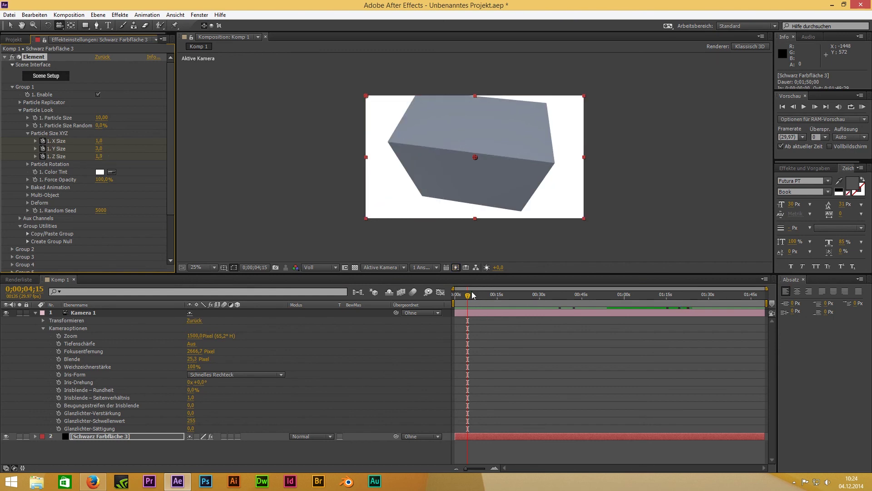
{"action": "left_click_drag", "start_coordinate": [473, 295], "coordinate": [455, 295]}
{"action": "key", "text": "space"}
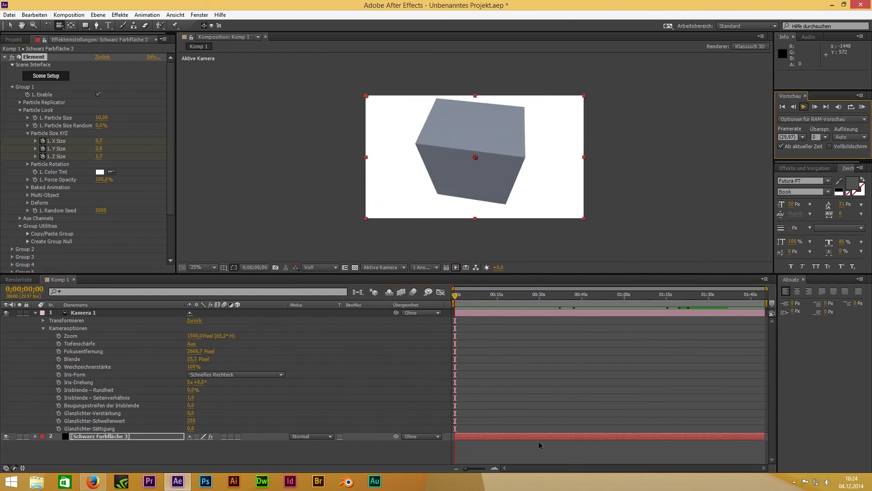
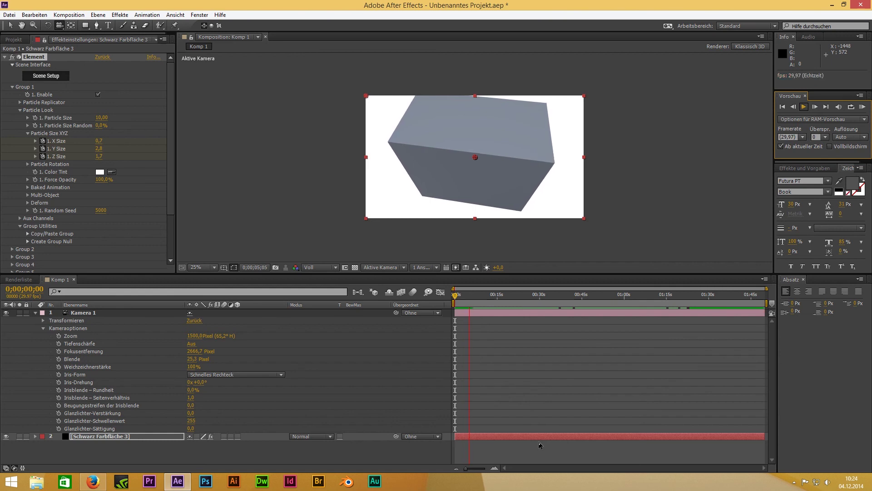
Stop the grey box preview playback, leaving the time indicator at 0;00;05;25.
{"action": "key", "text": "space"}
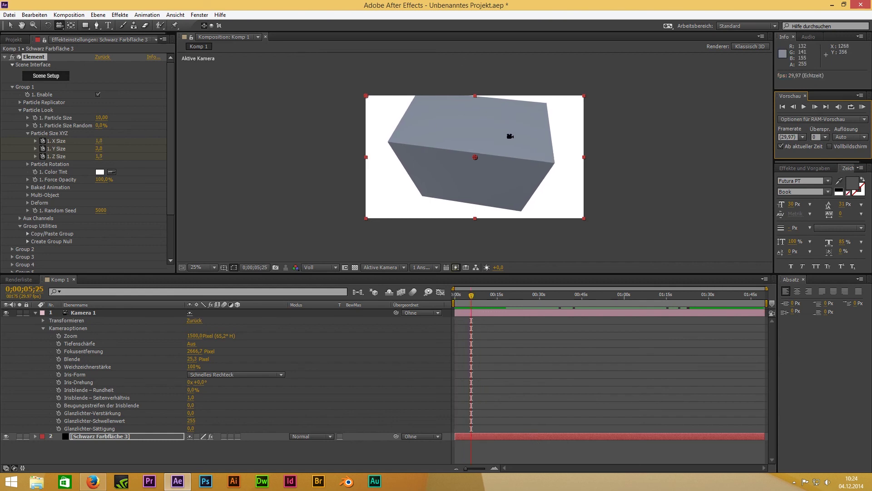